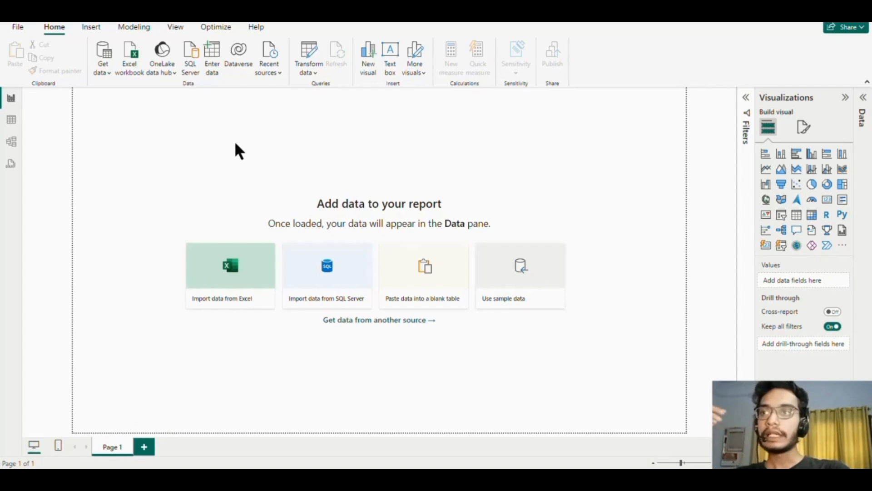
- Open the complete list of data sources and show the connectors in the File category
{"action": "left_click", "coordinate": [105, 70]}
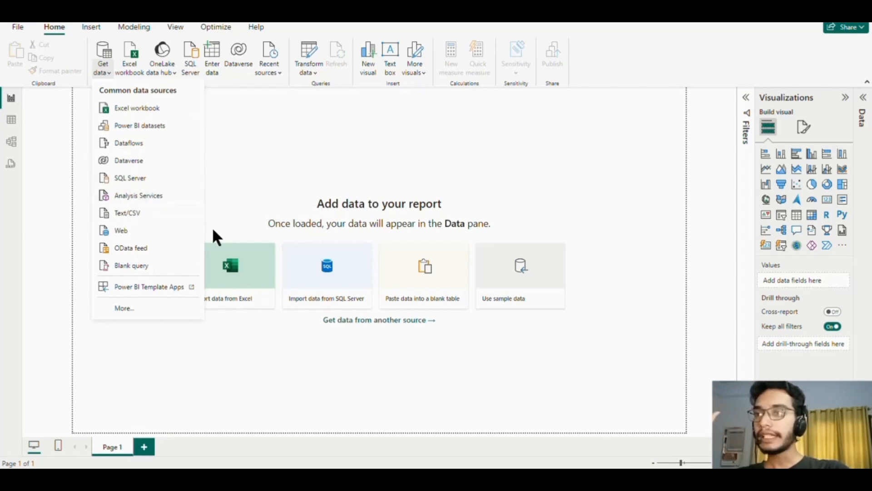
{"action": "left_click", "coordinate": [132, 308]}
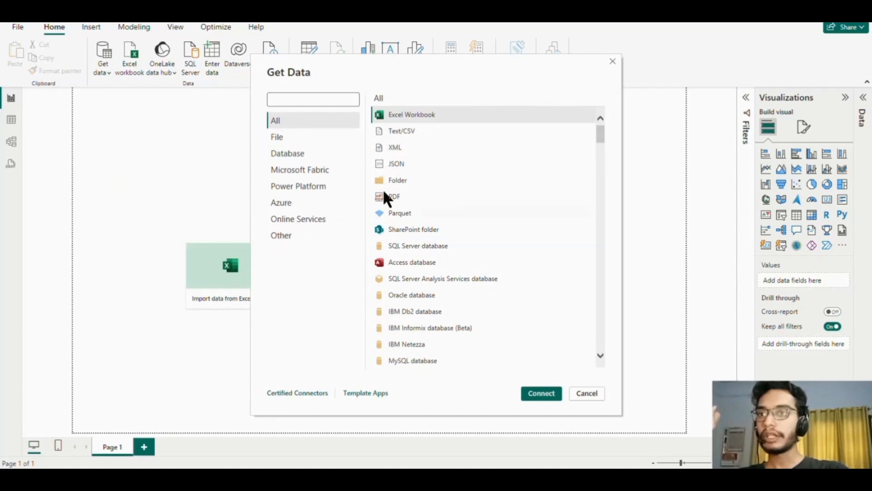
{"action": "left_click", "coordinate": [282, 138]}
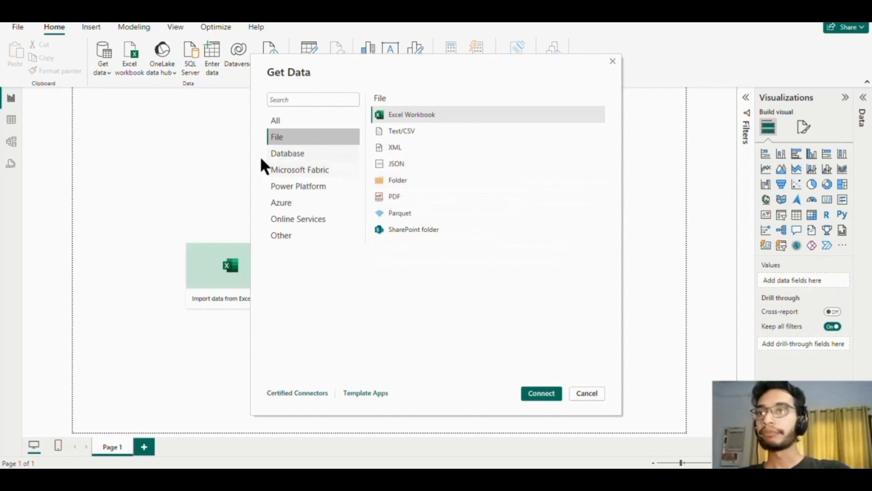
- Examine the available connectors in the Database, Microsoft Fabric, Power Platform, Azure, Online Services and Other categories
{"action": "left_click", "coordinate": [286, 159]}
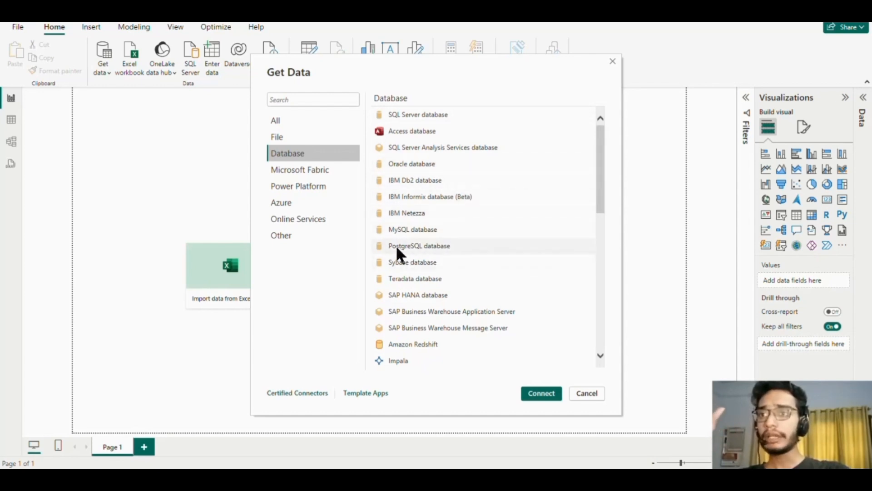
{"action": "scroll", "coordinate": [432, 281], "scroll_direction": "down", "scroll_amount": 4}
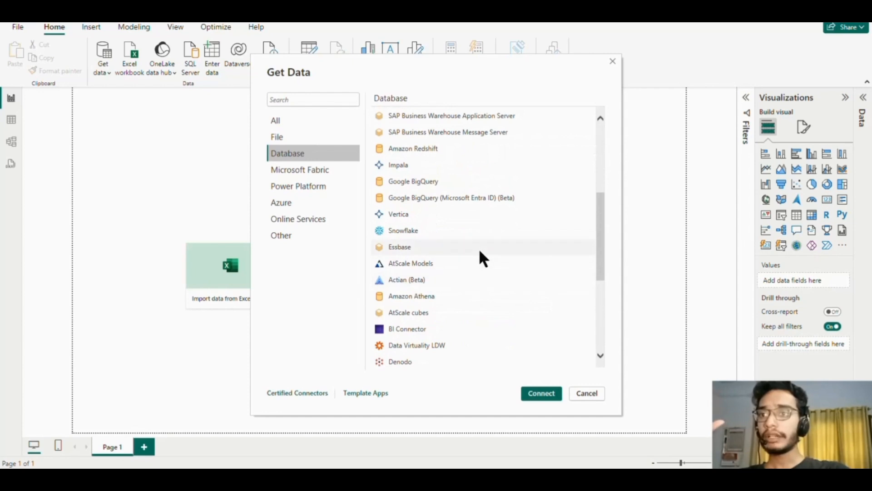
{"action": "scroll", "coordinate": [480, 251], "scroll_direction": "down", "scroll_amount": 4}
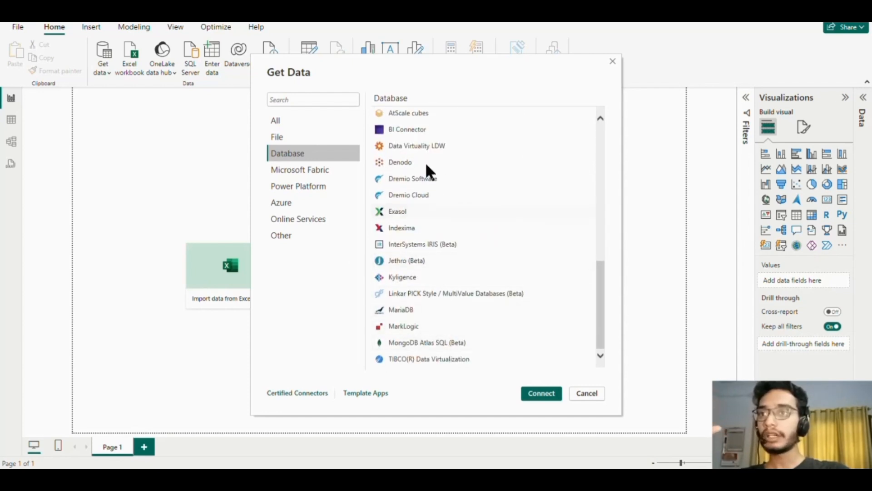
{"action": "scroll", "coordinate": [460, 302], "scroll_direction": "up", "scroll_amount": 5}
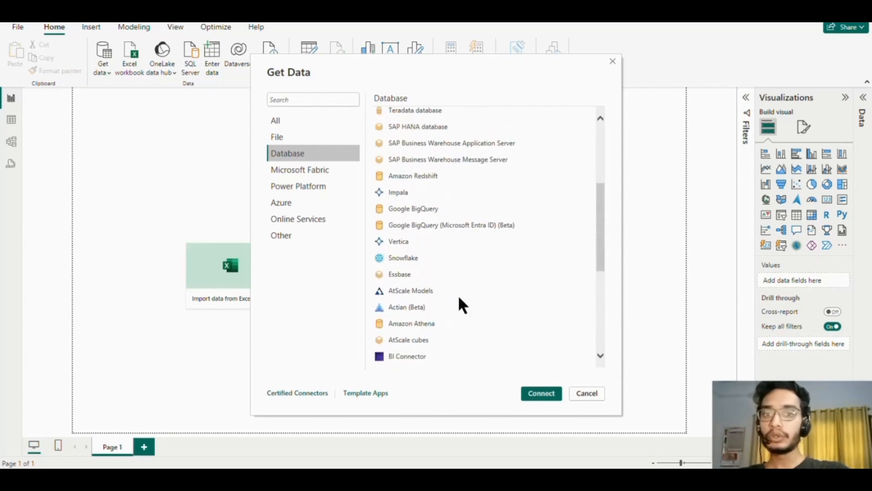
{"action": "scroll", "coordinate": [460, 299], "scroll_direction": "up", "scroll_amount": 1}
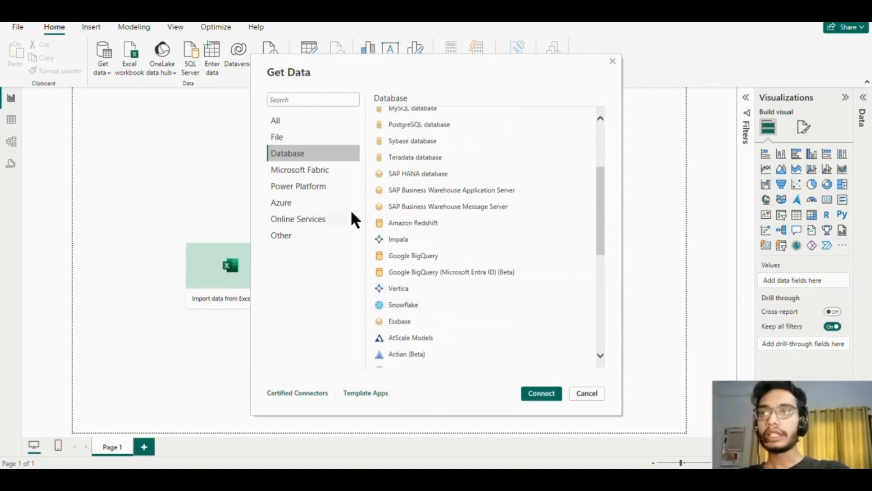
{"action": "left_click", "coordinate": [326, 170]}
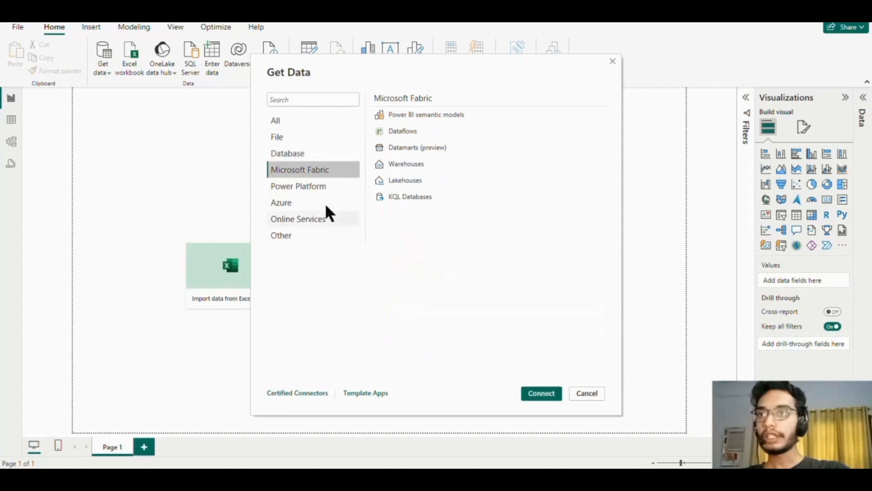
{"action": "left_click", "coordinate": [304, 188]}
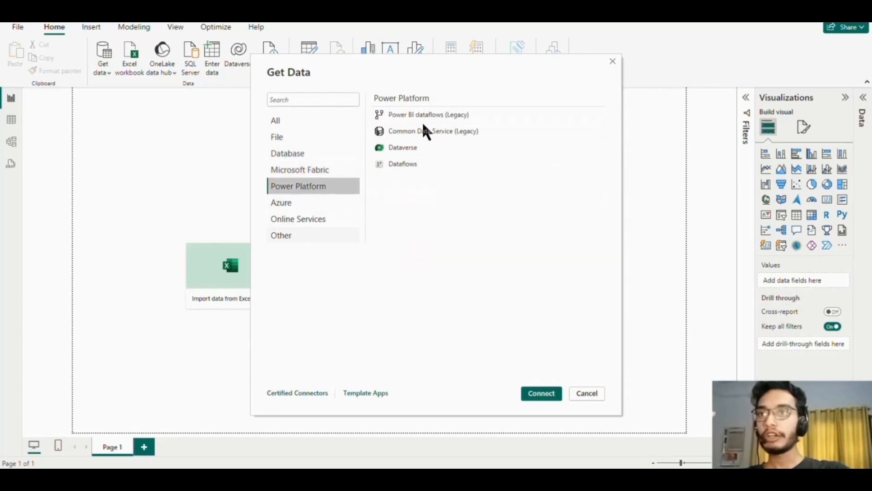
{"action": "left_click", "coordinate": [322, 203]}
{"action": "scroll", "coordinate": [471, 205], "scroll_direction": "down", "scroll_amount": 2}
{"action": "scroll", "coordinate": [471, 204], "scroll_direction": "up", "scroll_amount": 2}
{"action": "scroll", "coordinate": [437, 247], "scroll_direction": "down", "scroll_amount": 2}
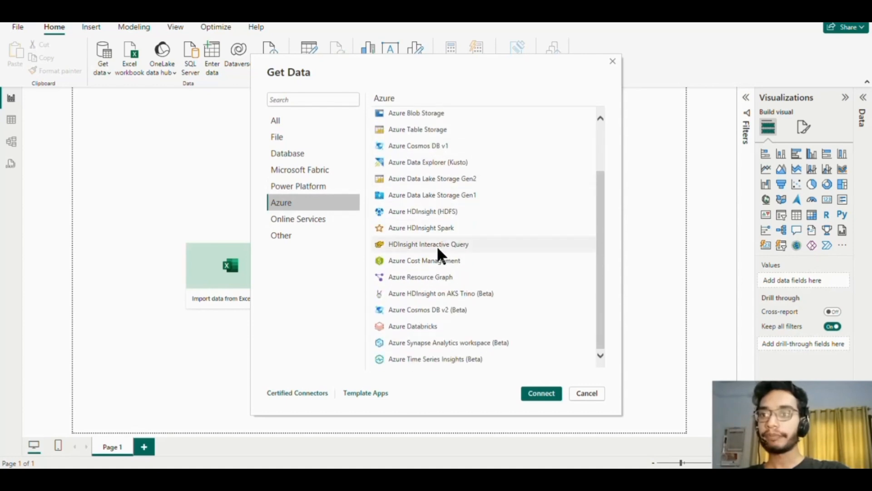
{"action": "left_click", "coordinate": [303, 220]}
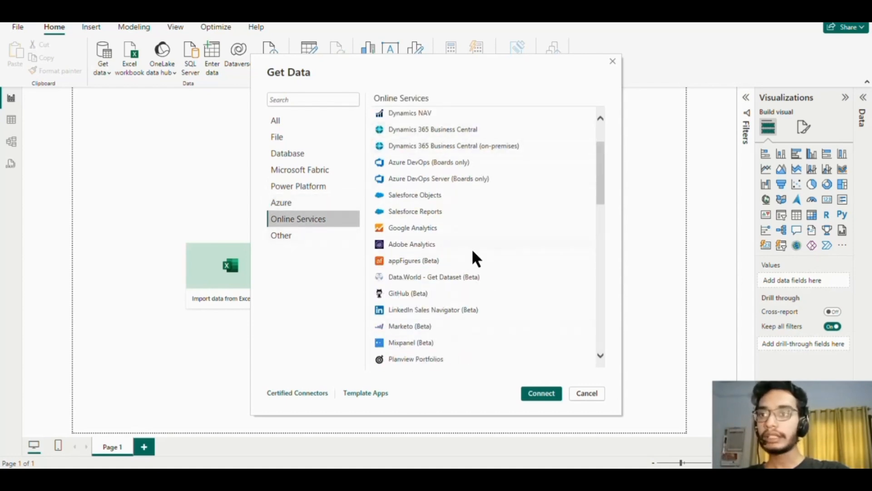
{"action": "scroll", "coordinate": [474, 253], "scroll_direction": "down", "scroll_amount": 10}
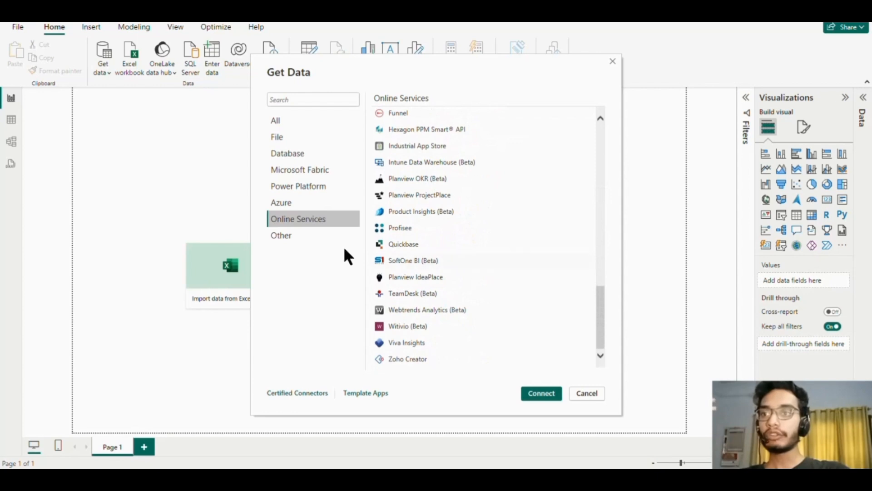
{"action": "left_click", "coordinate": [307, 239]}
{"action": "scroll", "coordinate": [513, 230], "scroll_direction": "up", "scroll_amount": 15}
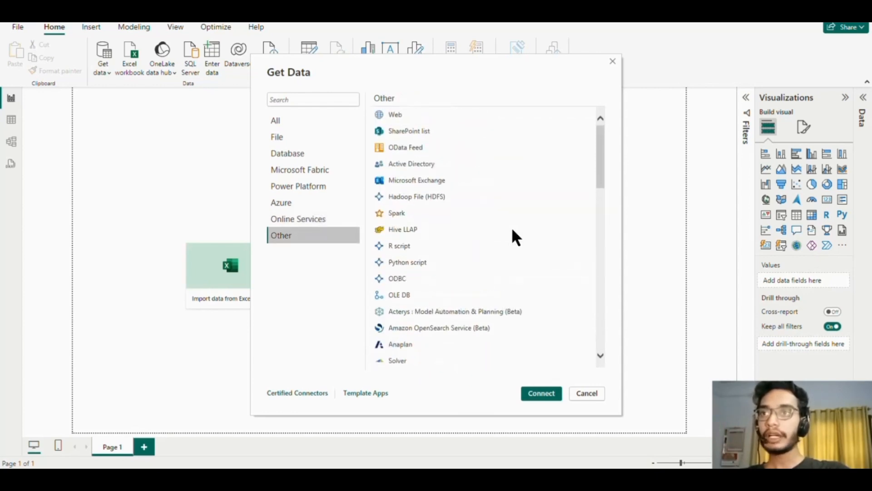
- Connect to the desktop folder "sales info" with the Folder file connector and open its file list for transformation
{"action": "left_click", "coordinate": [317, 142]}
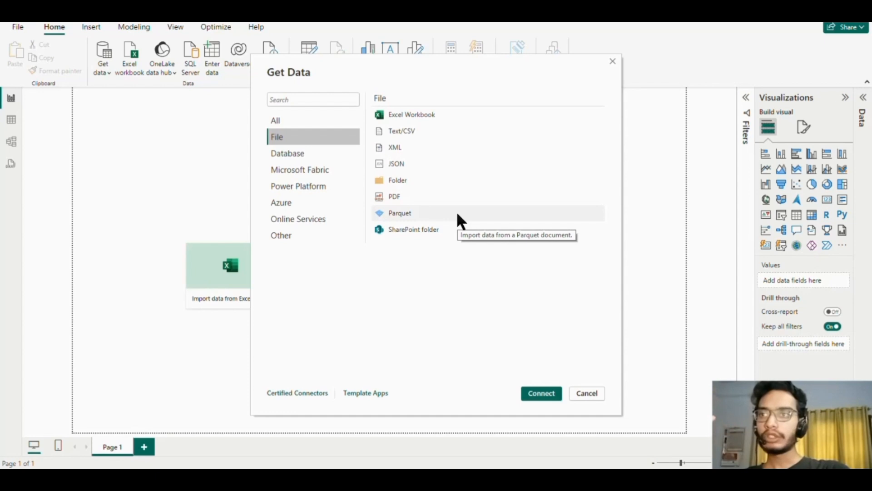
{"action": "left_click", "coordinate": [377, 180]}
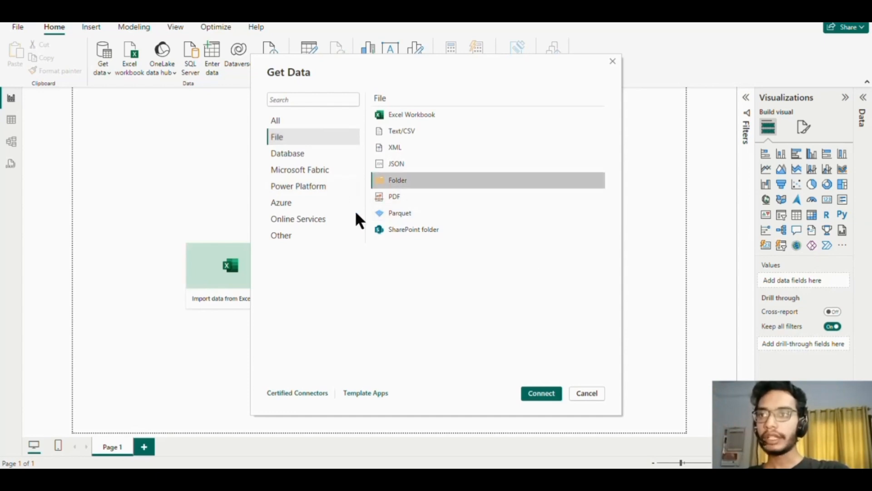
{"action": "left_click", "coordinate": [543, 394]}
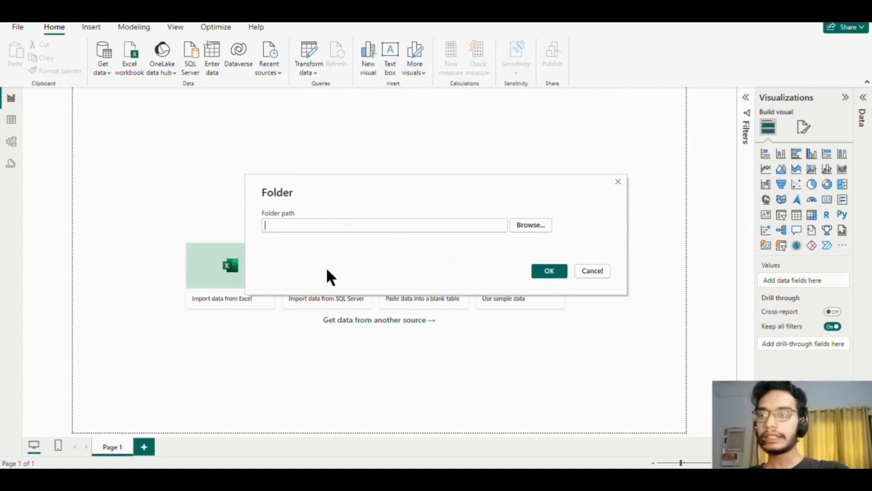
{"action": "left_click", "coordinate": [533, 225]}
{"action": "scroll", "coordinate": [383, 248], "scroll_direction": "down", "scroll_amount": 1}
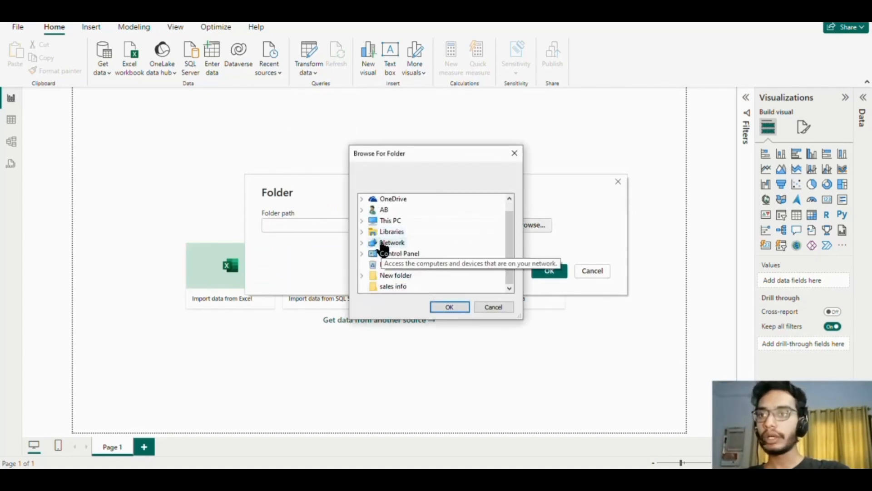
{"action": "left_click", "coordinate": [393, 289]}
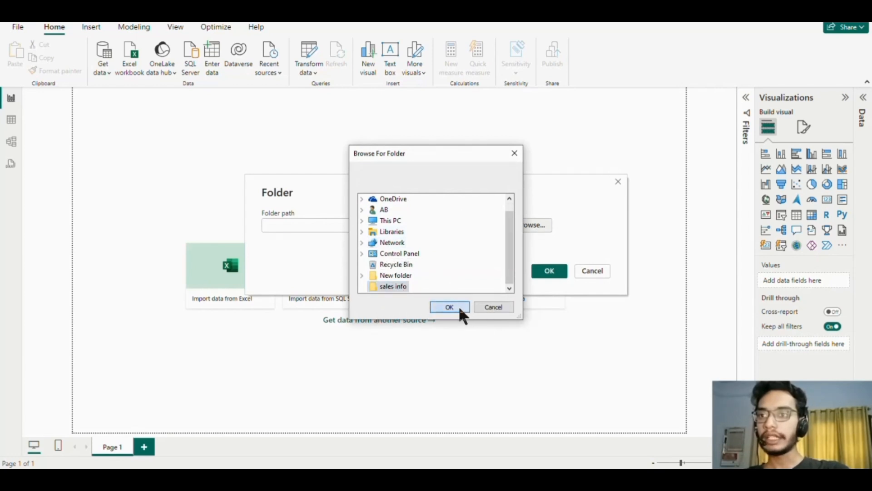
{"action": "left_click", "coordinate": [459, 308]}
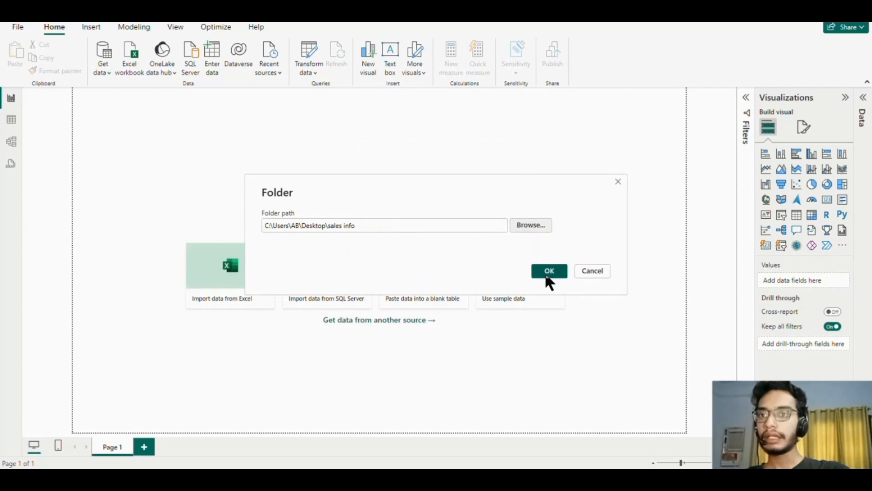
{"action": "left_click", "coordinate": [558, 273]}
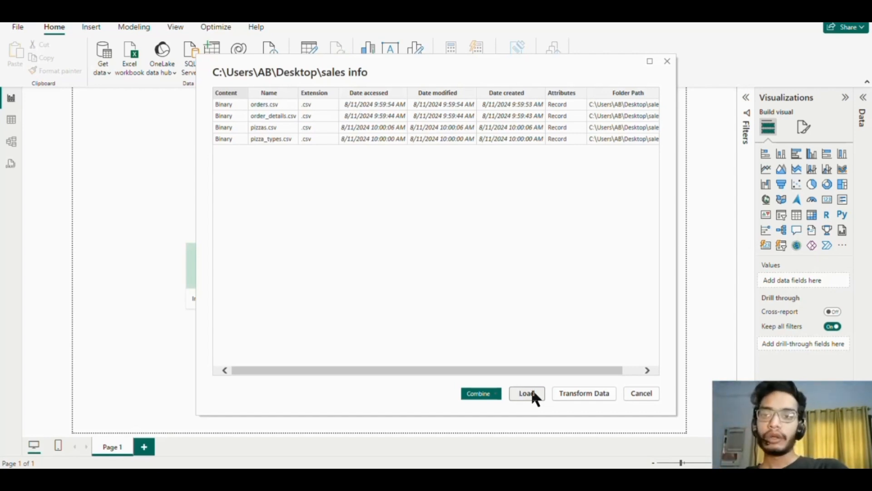
{"action": "left_click", "coordinate": [583, 393]}
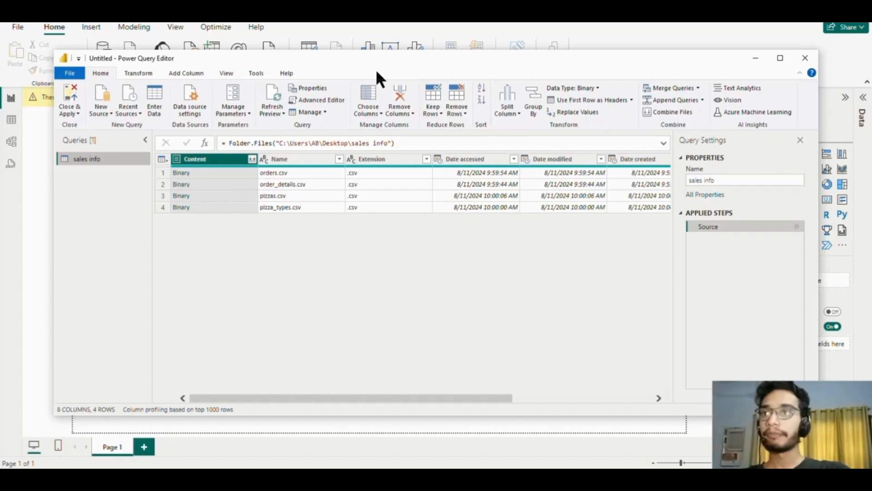
- Add the orders.csv content as a new query and expand the file into a table
{"action": "right_click", "coordinate": [177, 177]}
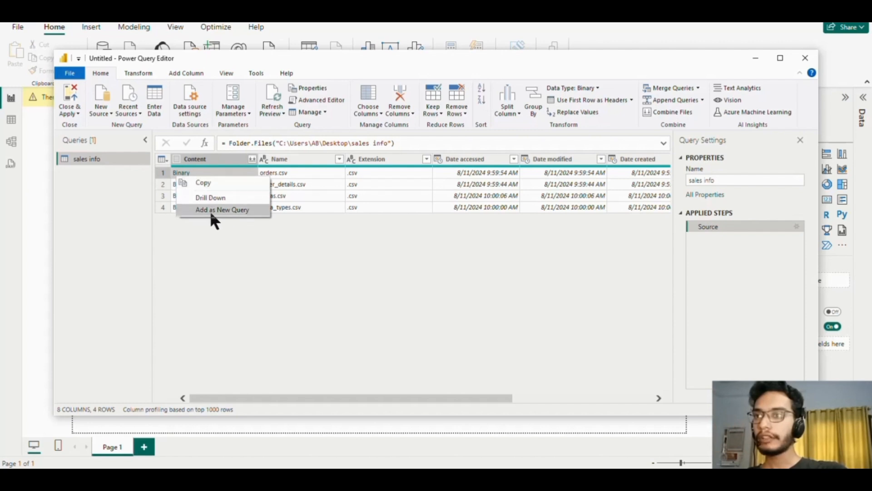
{"action": "left_click", "coordinate": [209, 210]}
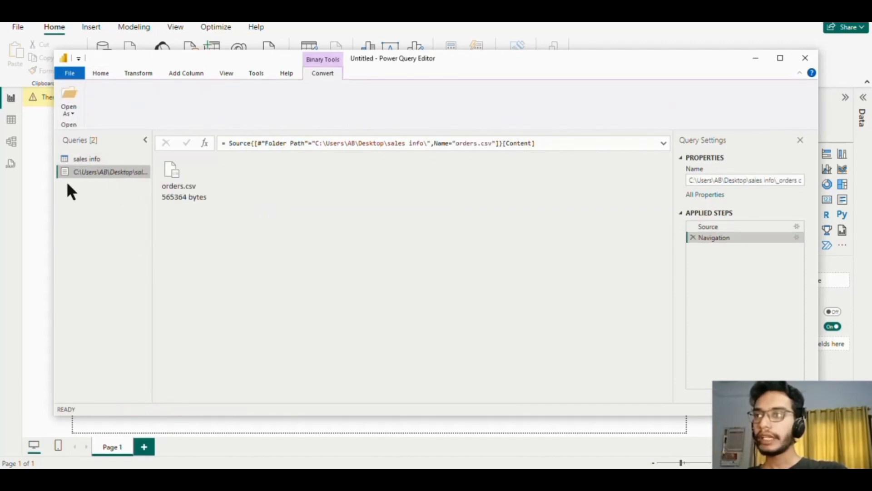
{"action": "double_click", "coordinate": [175, 178]}
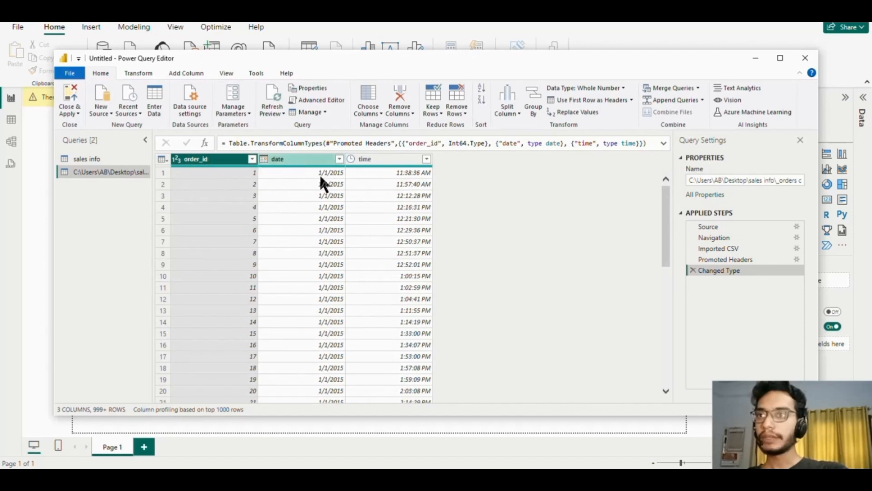
{"action": "scroll", "coordinate": [359, 234], "scroll_direction": "down", "scroll_amount": 10}
{"action": "scroll", "coordinate": [357, 230], "scroll_direction": "up", "scroll_amount": 10}
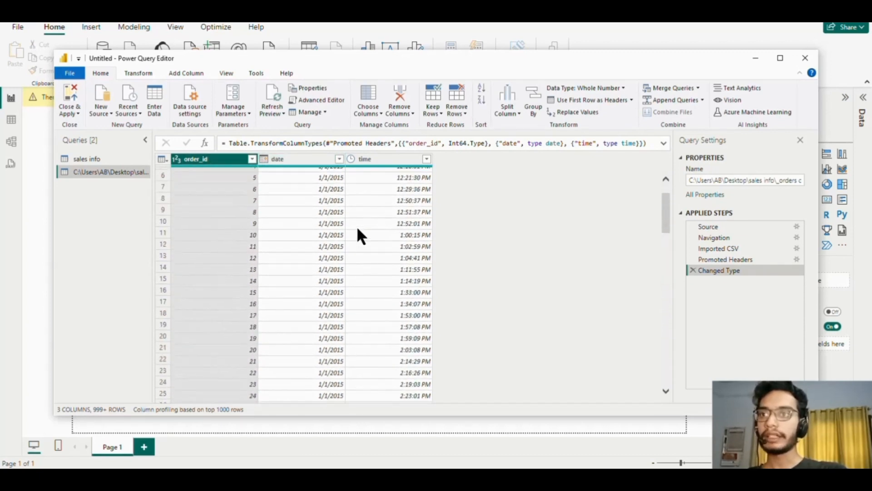
- Rename the orders.csv query to order_info
{"action": "triple_click", "coordinate": [772, 180]}
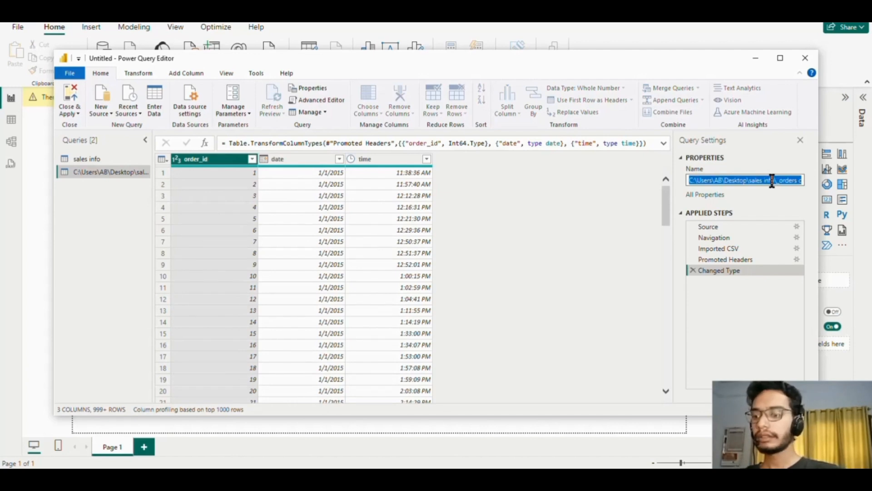
{"action": "type", "text": "order_"}
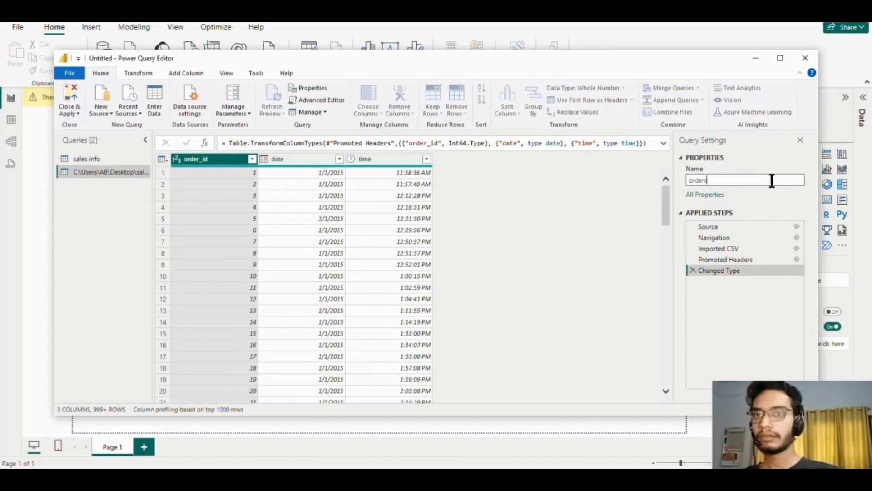
{"action": "type", "text": "info"}
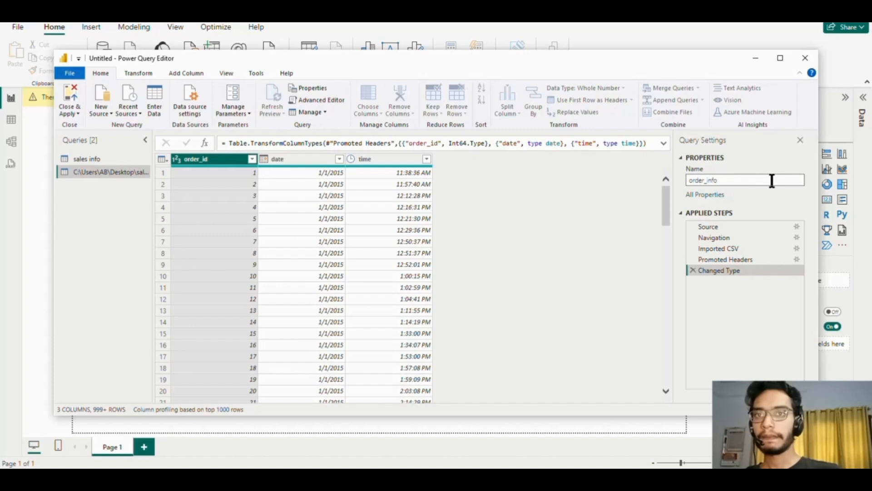
{"action": "key", "text": "Return"}
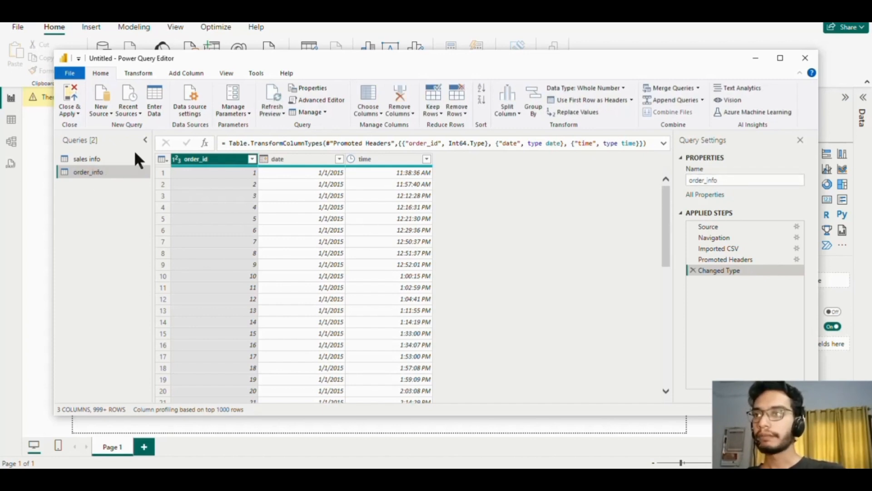
- From the sales info query, add the order_details.csv content as a new query and expand the file into a table
{"action": "left_click", "coordinate": [81, 158]}
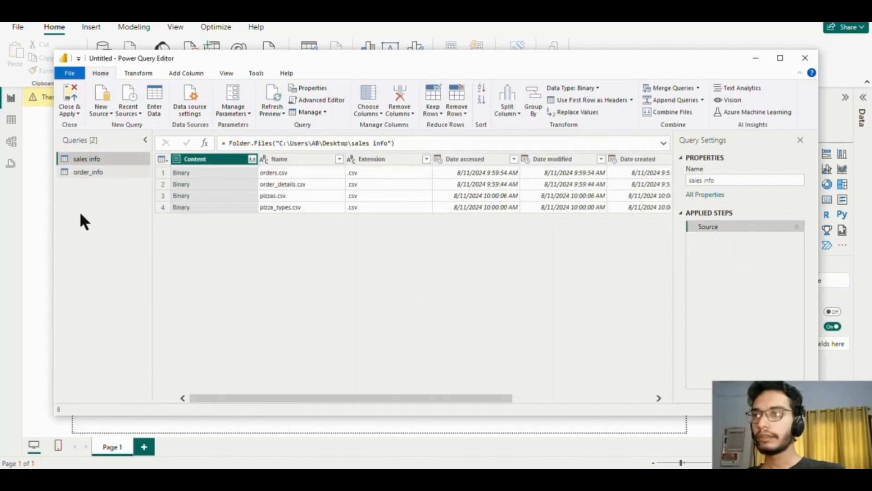
{"action": "right_click", "coordinate": [182, 186]}
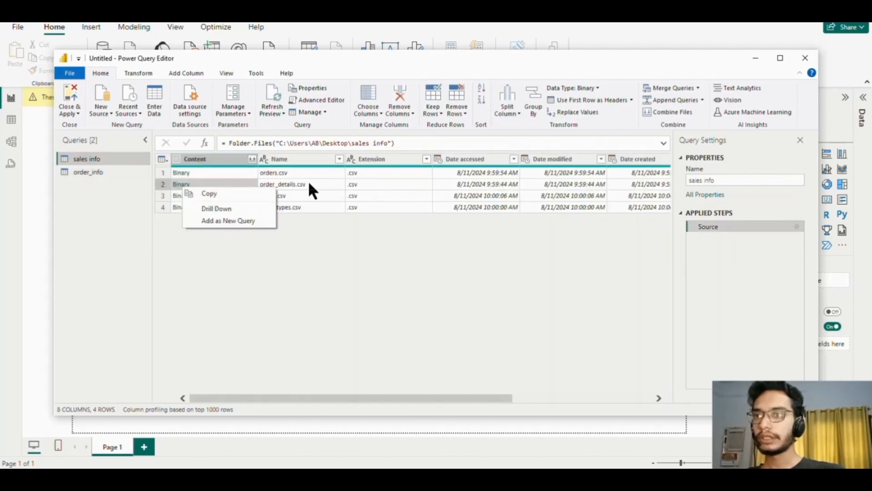
{"action": "left_click", "coordinate": [305, 222]}
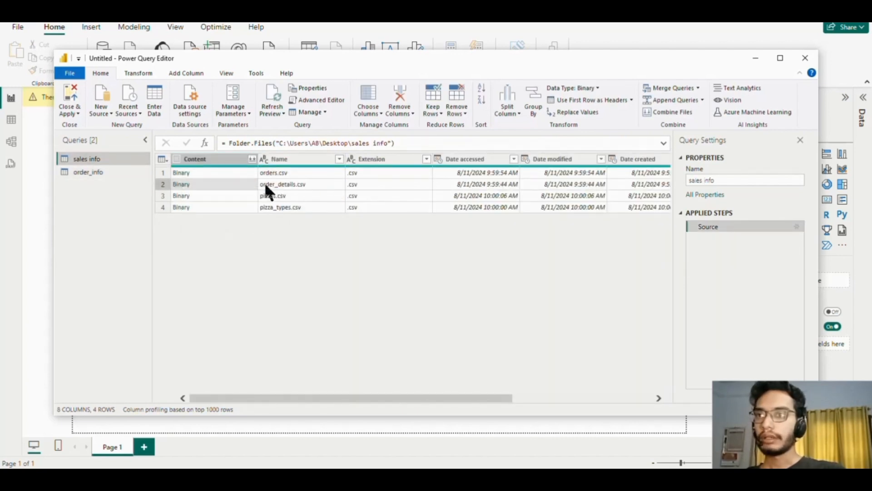
{"action": "right_click", "coordinate": [224, 184]}
{"action": "left_click", "coordinate": [282, 218]}
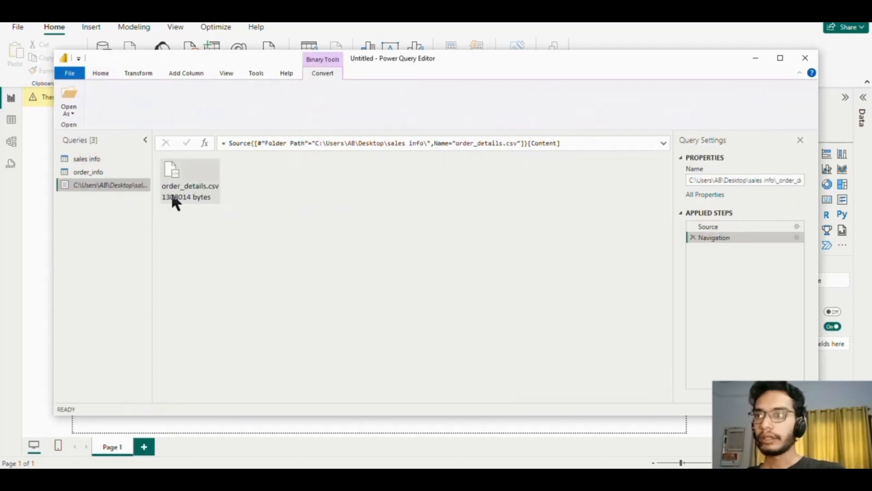
{"action": "left_click", "coordinate": [182, 184]}
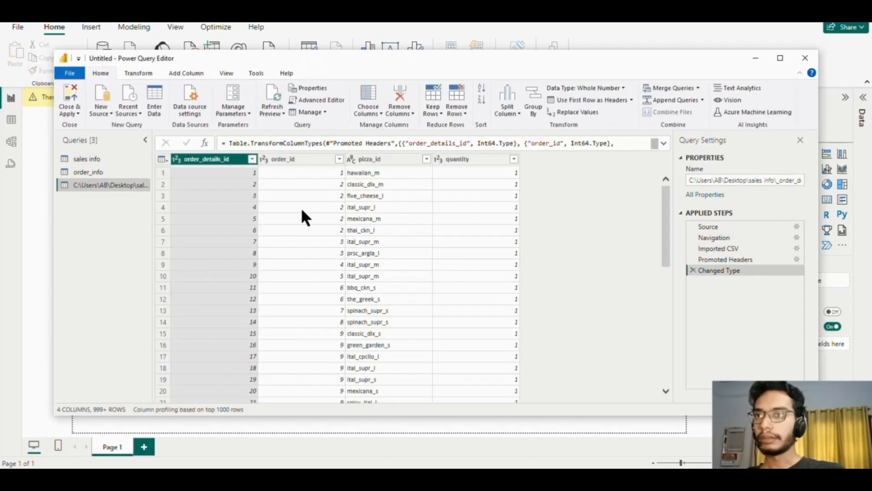
- Rename the order_details.csv query to order_details and look through its rows
{"action": "triple_click", "coordinate": [746, 180]}
{"action": "type", "text": "orders"}
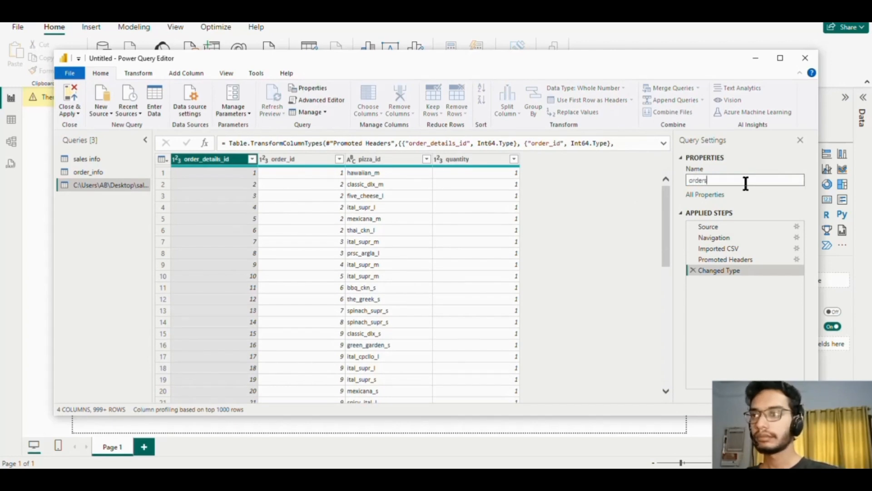
{"action": "key", "text": "BackSpace"}
{"action": "type", "text": "_details"}
{"action": "key", "text": "Return"}
{"action": "scroll", "coordinate": [316, 251], "scroll_direction": "down", "scroll_amount": 4}
{"action": "scroll", "coordinate": [316, 252], "scroll_direction": "down", "scroll_amount": 4}
{"action": "scroll", "coordinate": [315, 251], "scroll_direction": "up", "scroll_amount": 7}
- Return to the file list in the sales info query
{"action": "left_click", "coordinate": [66, 157]}
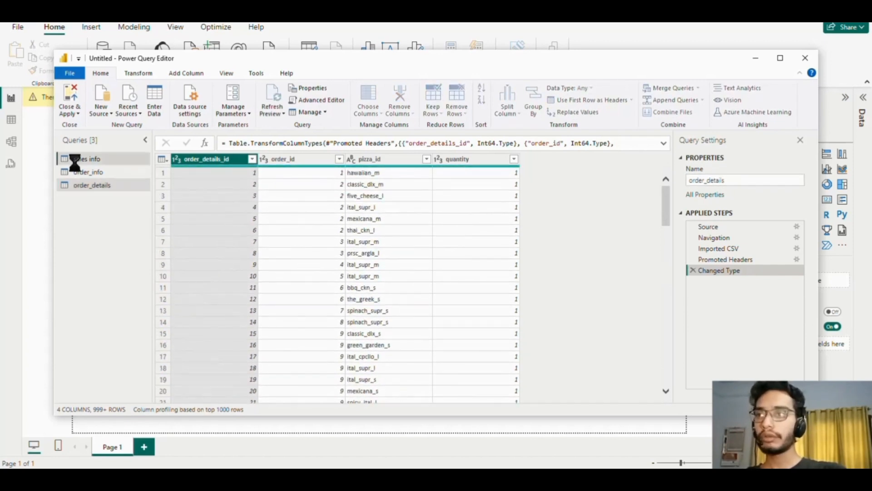